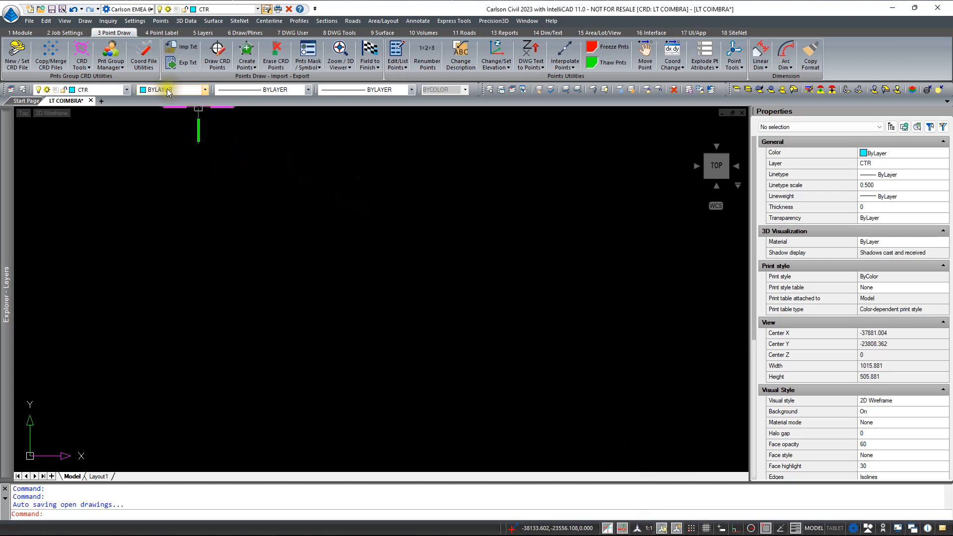
# Step: Review the horizontal scale and symbol plot size in Drawing Setup, and accept a text size of 0.125 drawing units
pyautogui.click(72, 34)
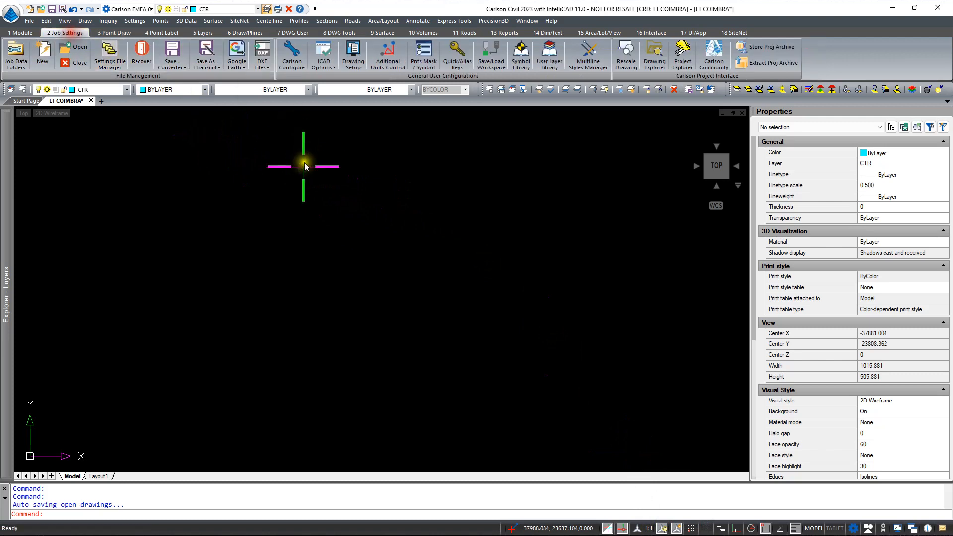
pyautogui.click(353, 54)
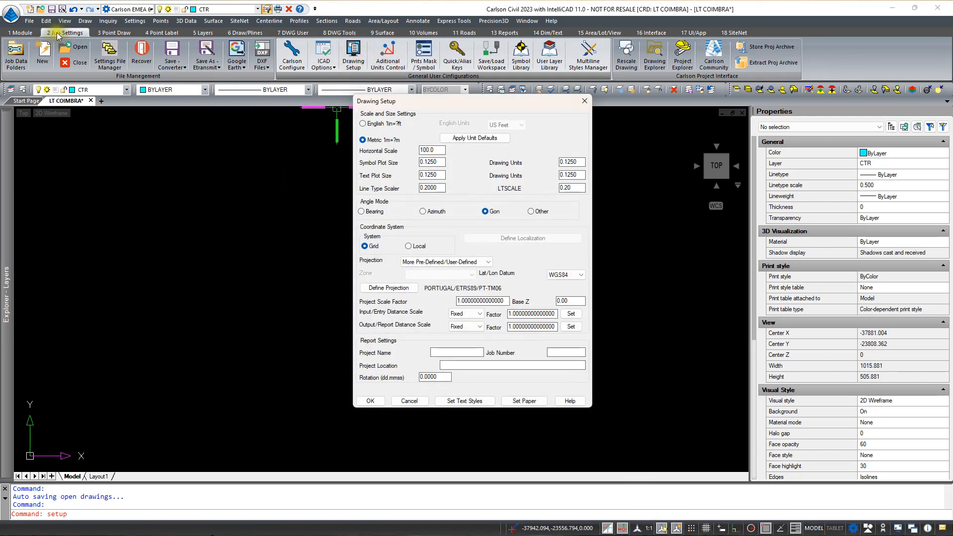
pyautogui.click(405, 150)
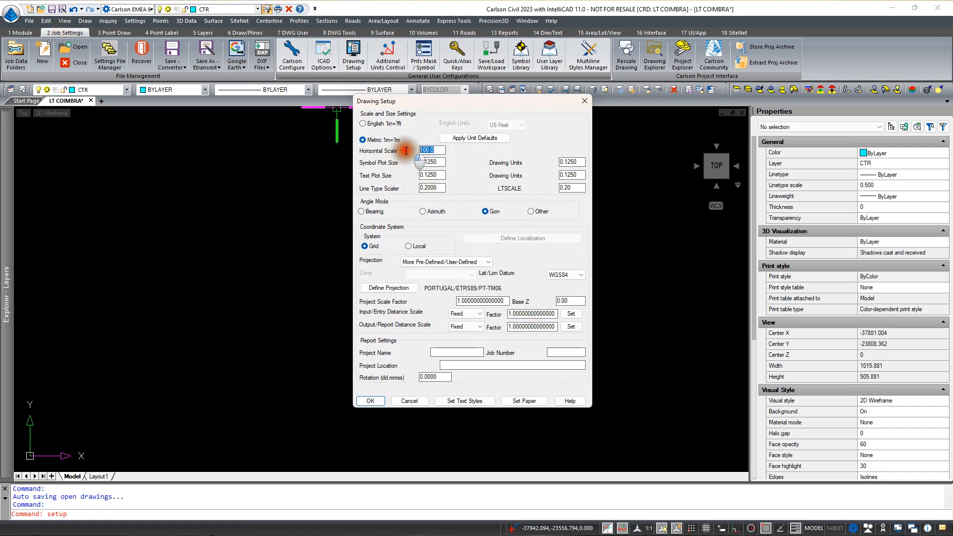
pyautogui.click(409, 174)
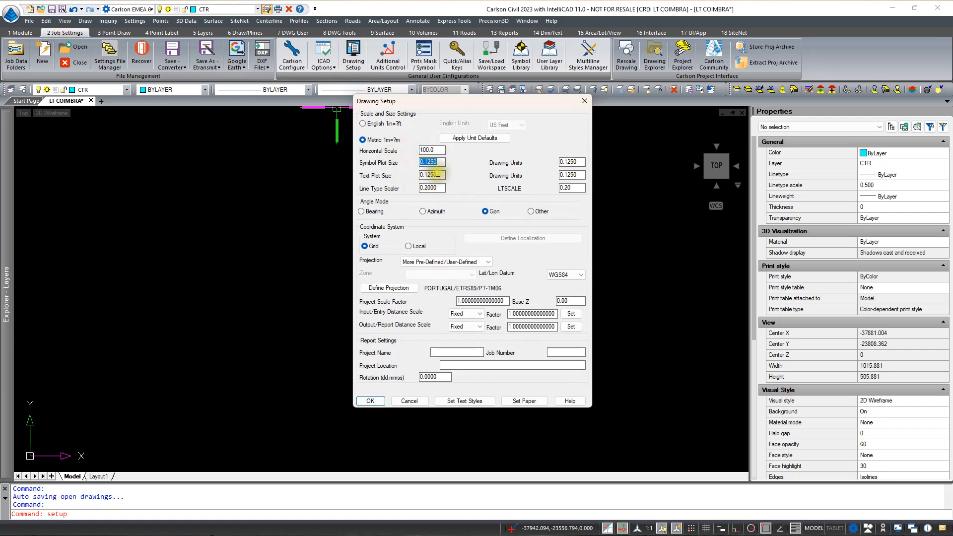
pyautogui.click(561, 162)
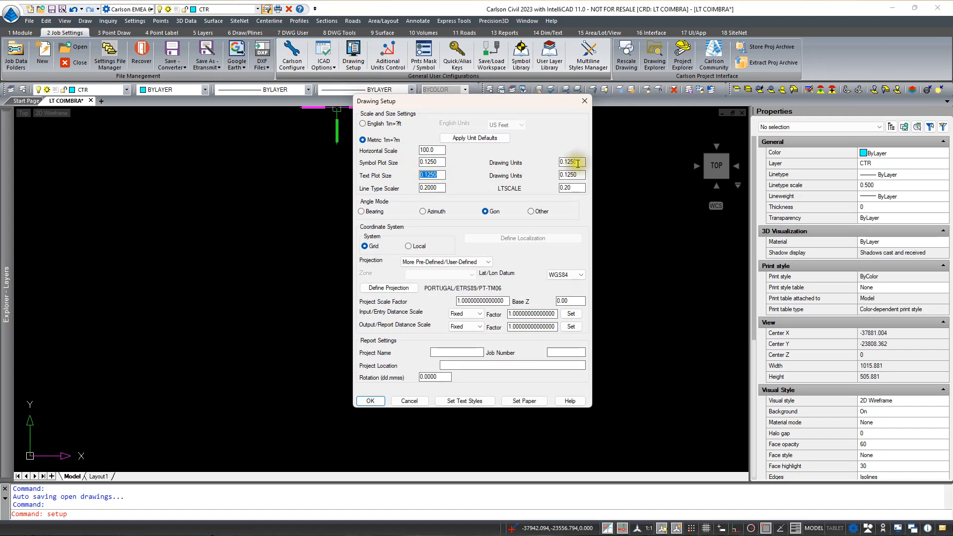
pyautogui.click(564, 176)
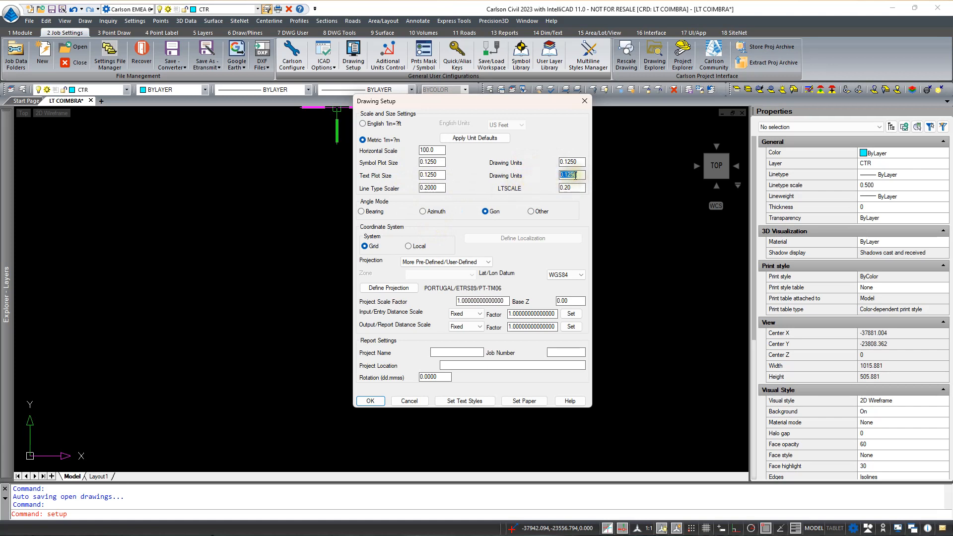
pyautogui.press('BackSpace')
pyautogui.click(577, 178)
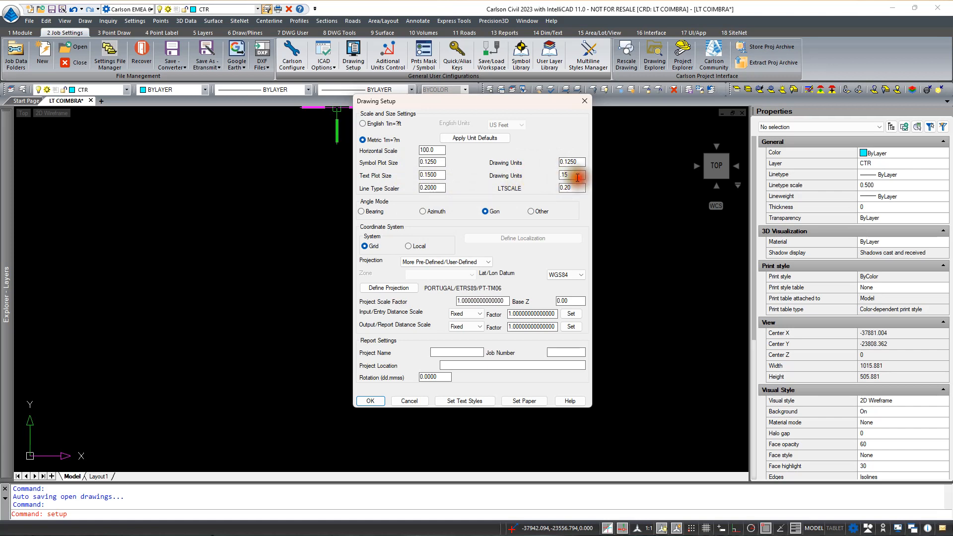
pyautogui.click(565, 178)
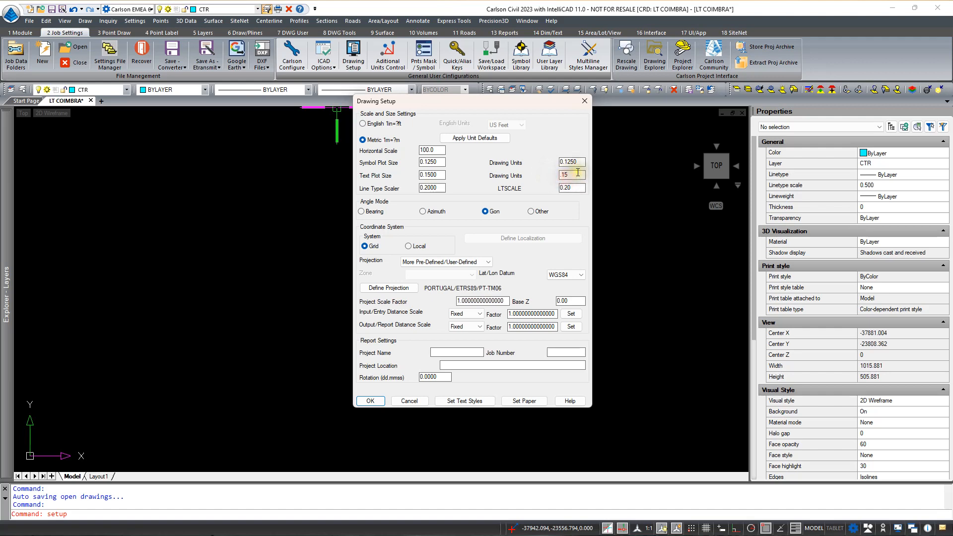
pyautogui.write('2')
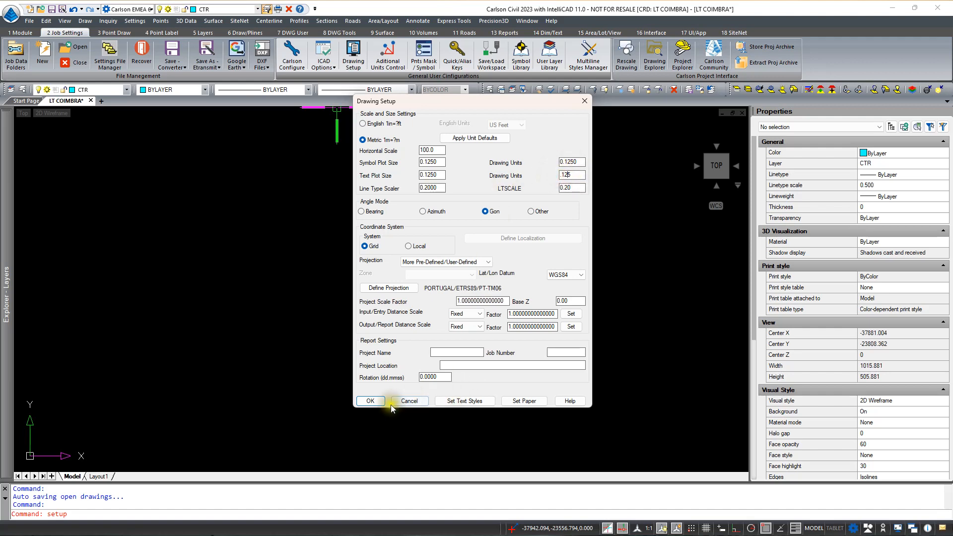
pyautogui.click(371, 401)
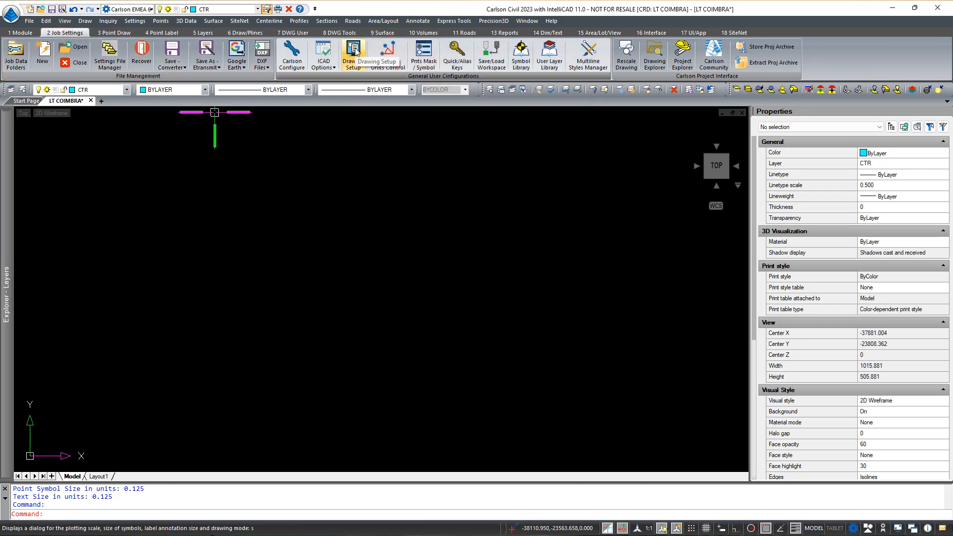
# Step: Review the attribute layout IDs in the point defaults, and accept layout 1 with Use Field To Finish for Point Styles off
pyautogui.click(425, 53)
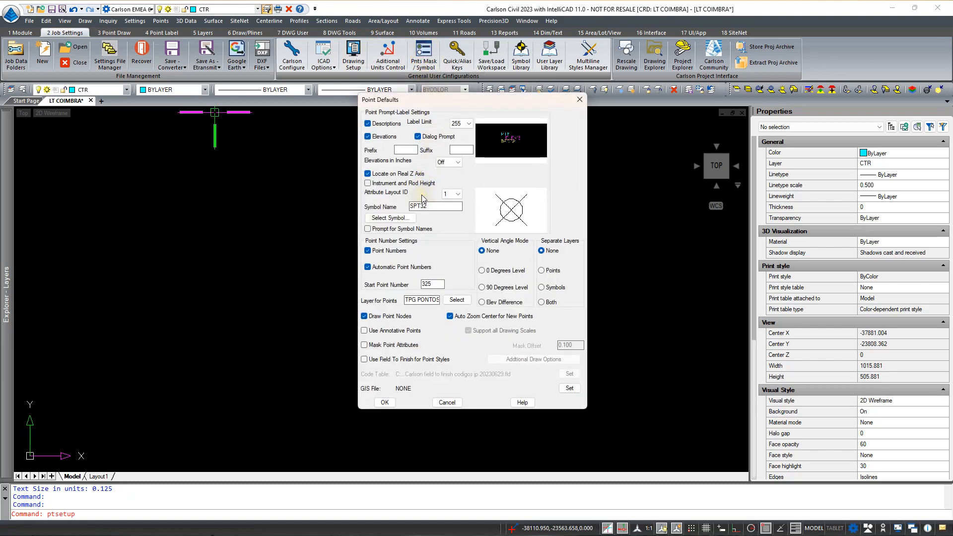
pyautogui.click(453, 195)
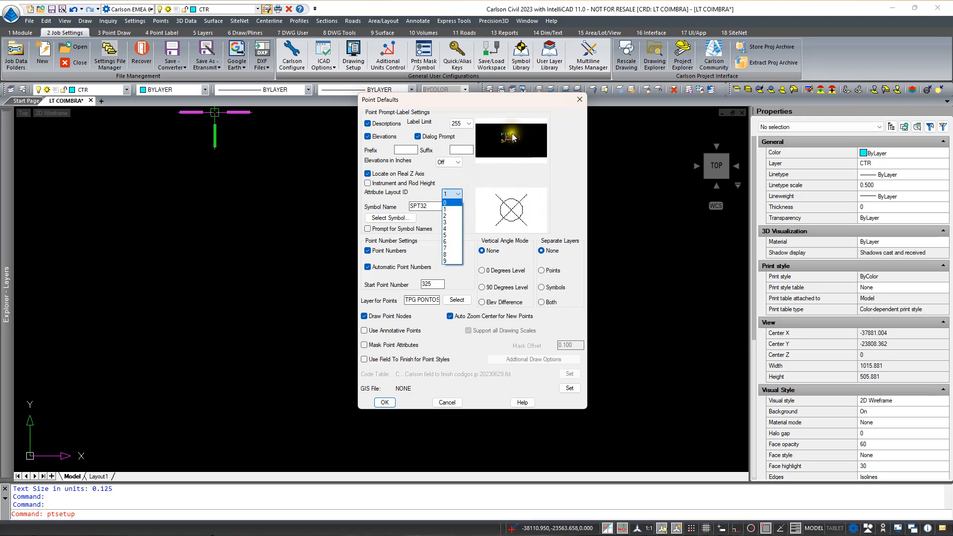
pyautogui.click(514, 168)
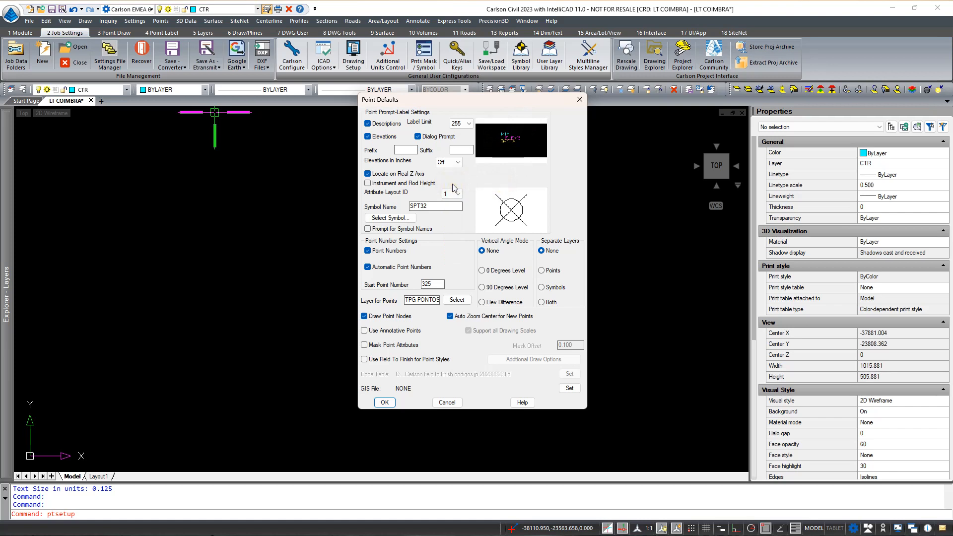
pyautogui.moveTo(483, 95); pyautogui.dragTo(448, 96)
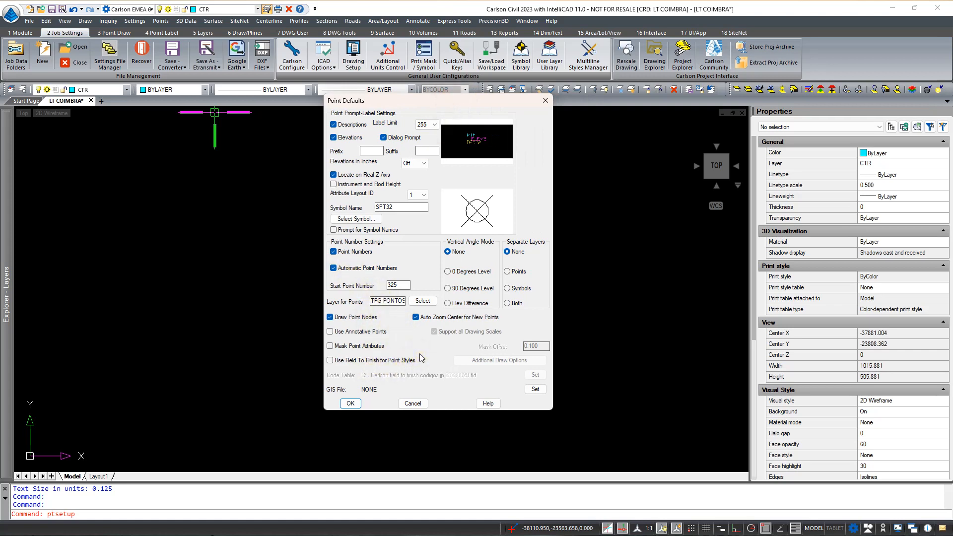
pyautogui.click(330, 361)
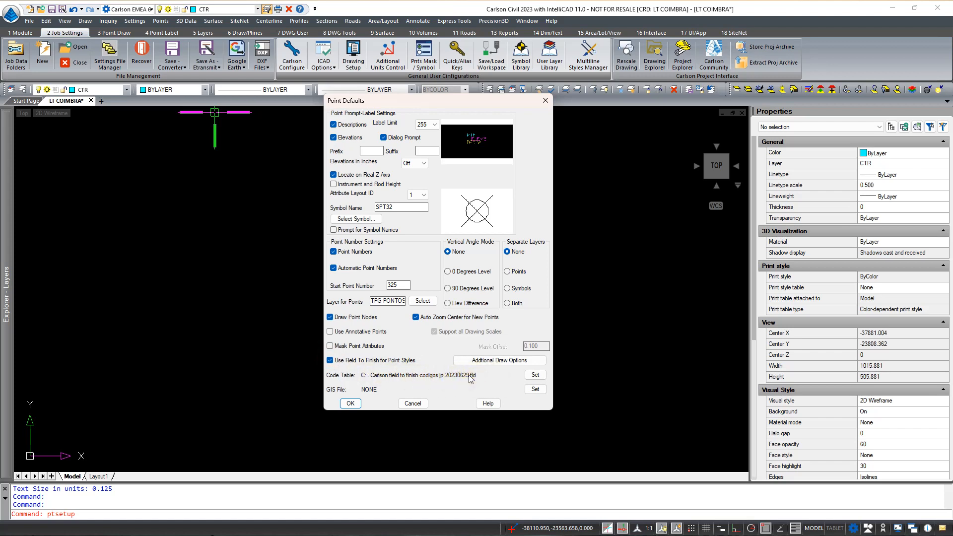
pyautogui.click(330, 360)
pyautogui.click(331, 361)
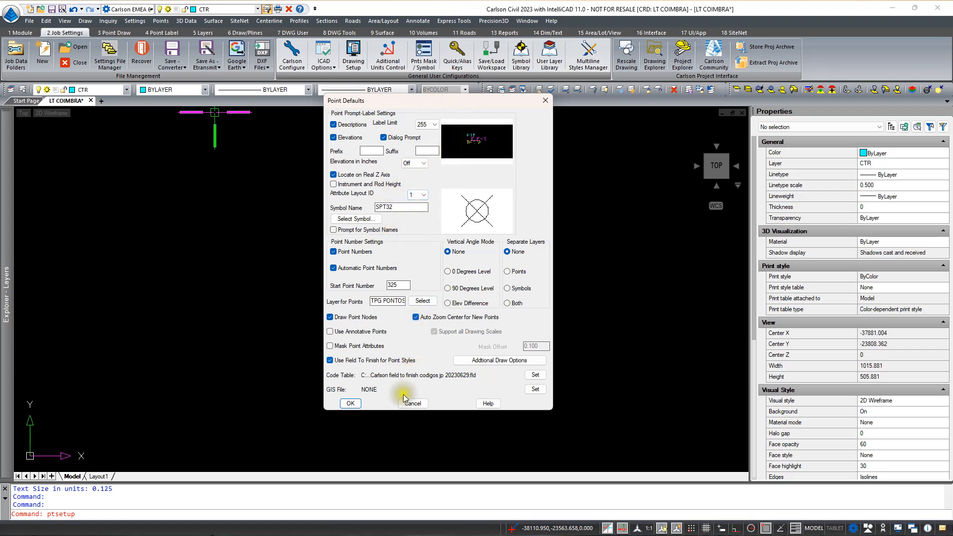
pyautogui.click(331, 360)
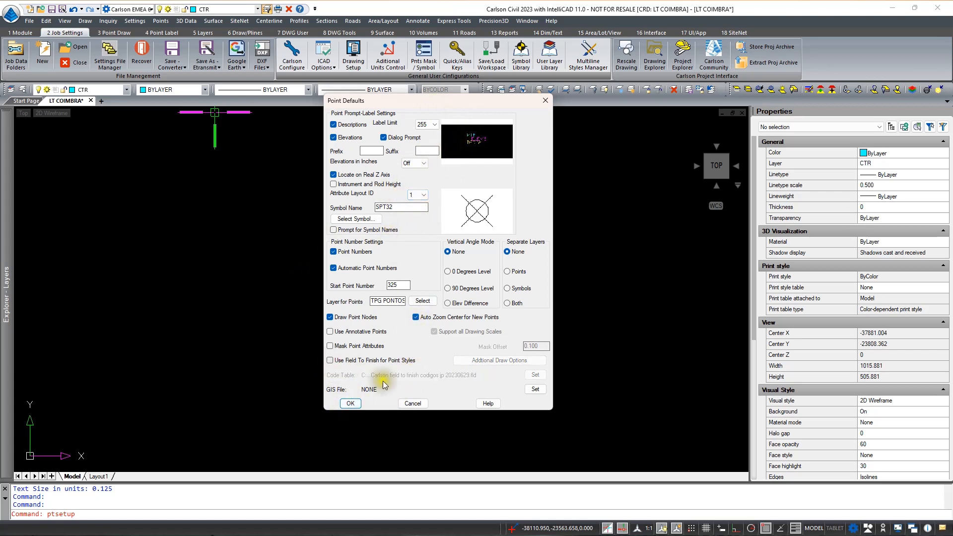
pyautogui.click(351, 403)
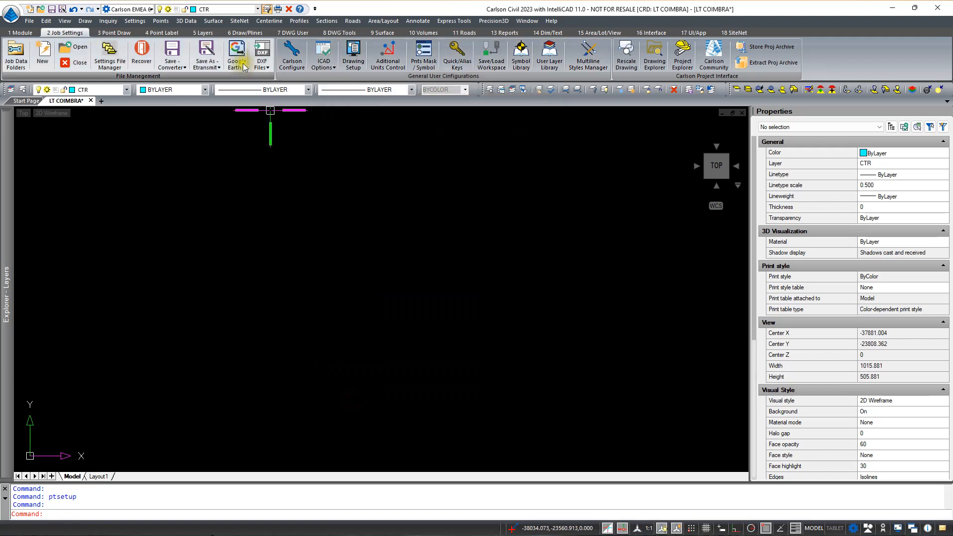
# Step: Set duplicates to Erase and Redraw in the Draw-Locate Points settings and check the symbol and text size scalers
pyautogui.click(110, 33)
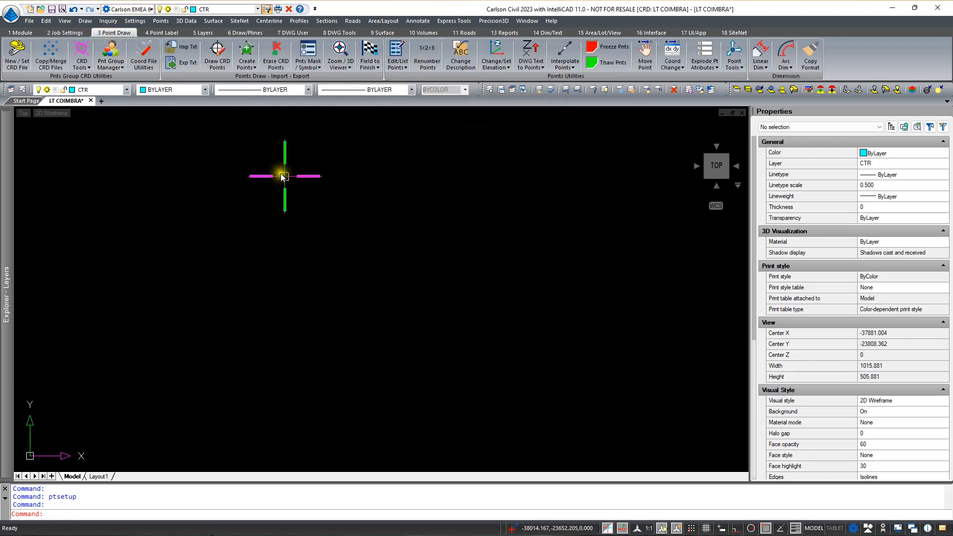
pyautogui.click(217, 55)
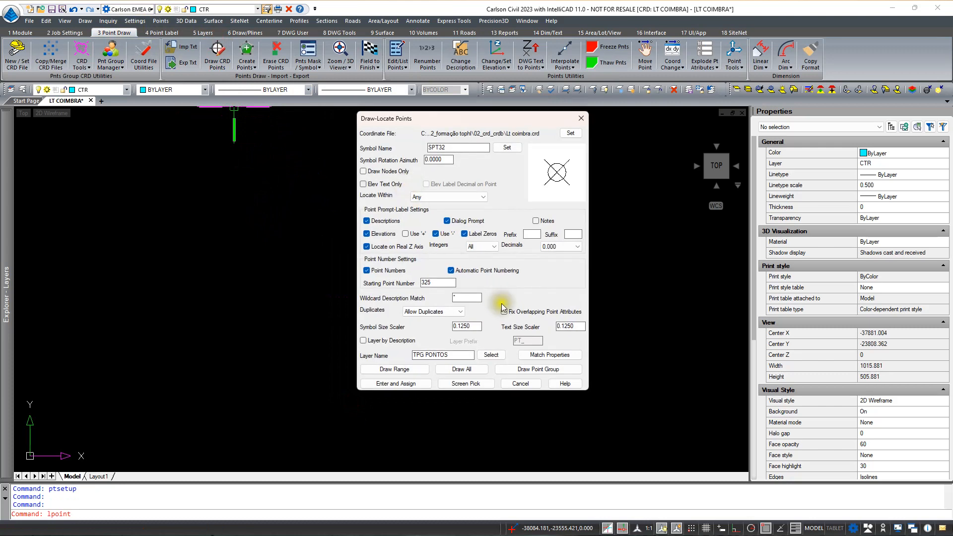
pyautogui.click(440, 313)
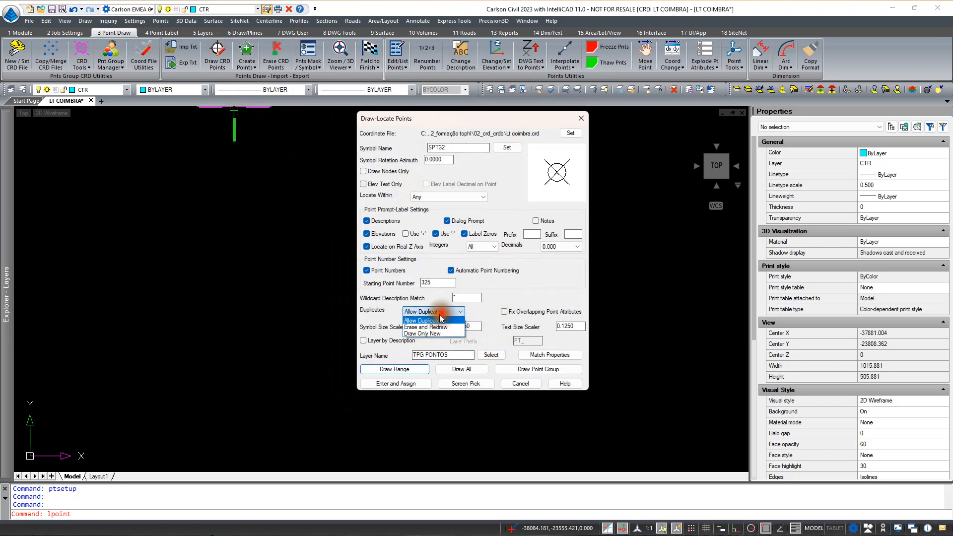
pyautogui.click(427, 327)
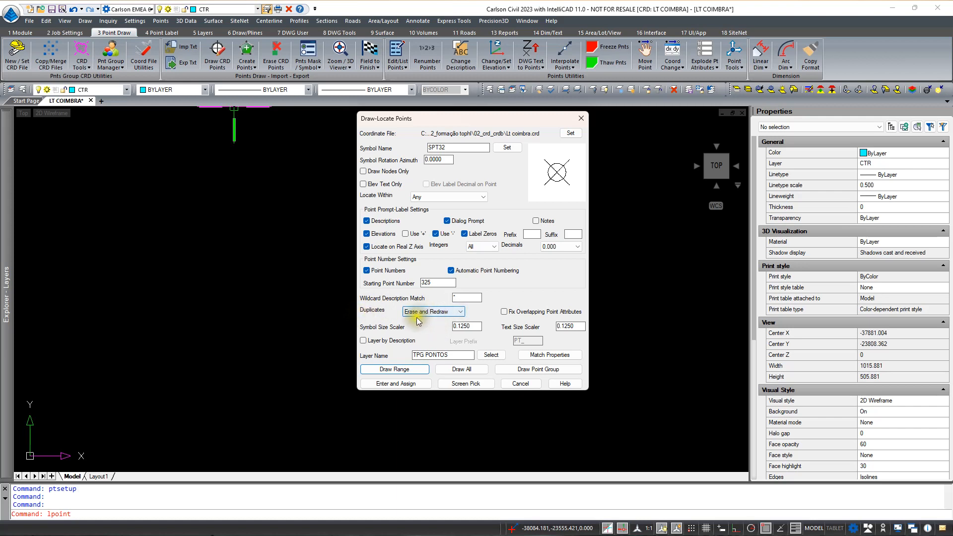
pyautogui.moveTo(482, 326); pyautogui.dragTo(366, 328)
pyautogui.moveTo(580, 327); pyautogui.dragTo(529, 330)
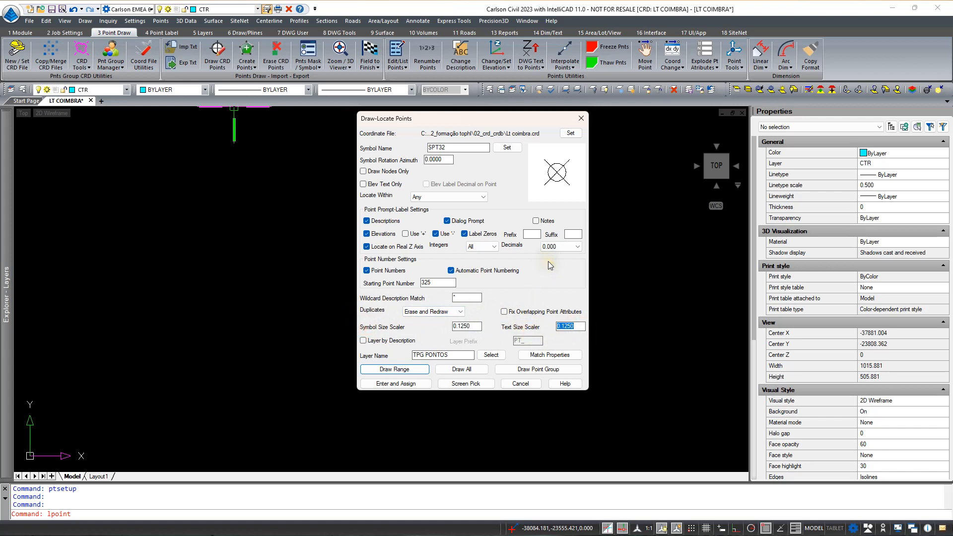
# Step: Draw all points from the coordinate file with 0.000 decimals and Locate on Real Z Axis on
pyautogui.click(550, 248)
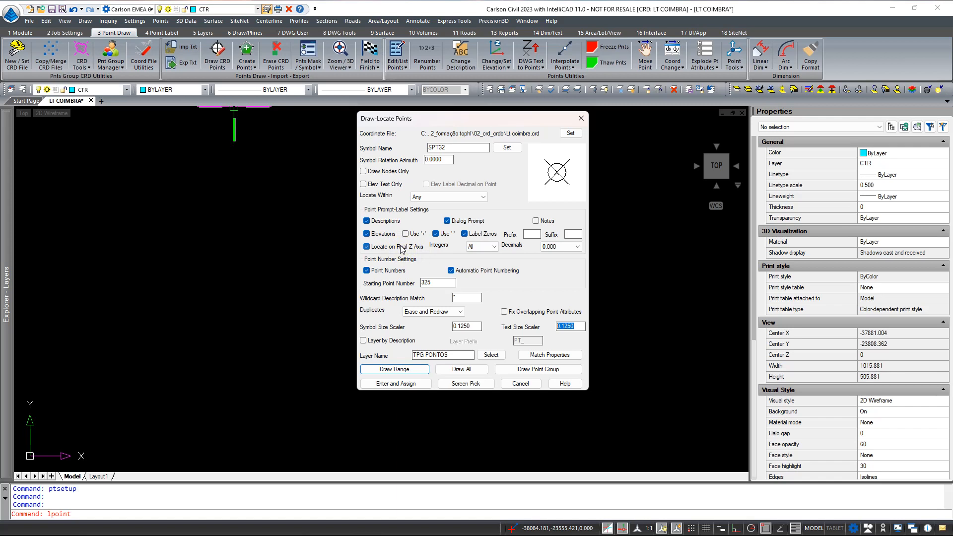
pyautogui.click(366, 246)
pyautogui.click(368, 248)
pyautogui.click(460, 371)
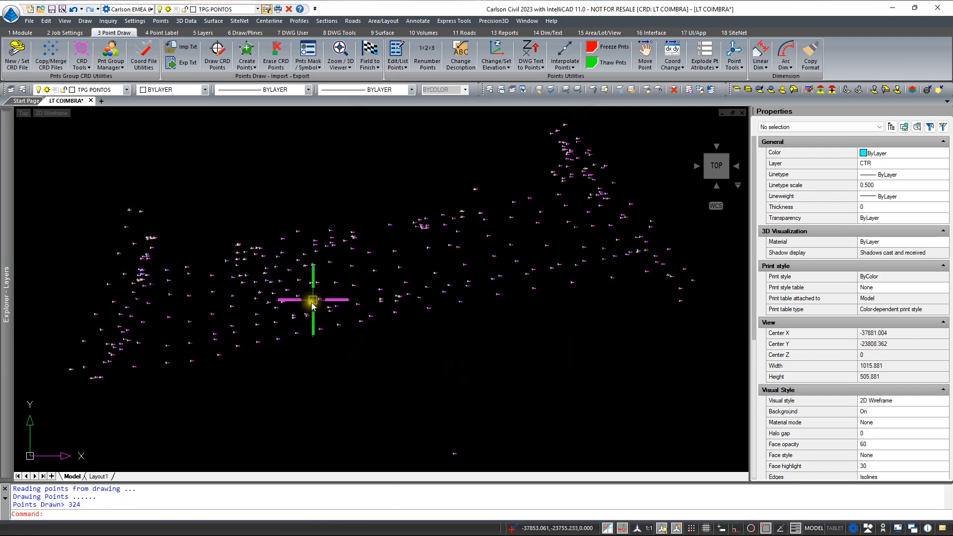
# Step: Add single-line text "teste" with a height of 0.125 beside the elevation label of point 271
pyautogui.scroll(10, 407, 313)
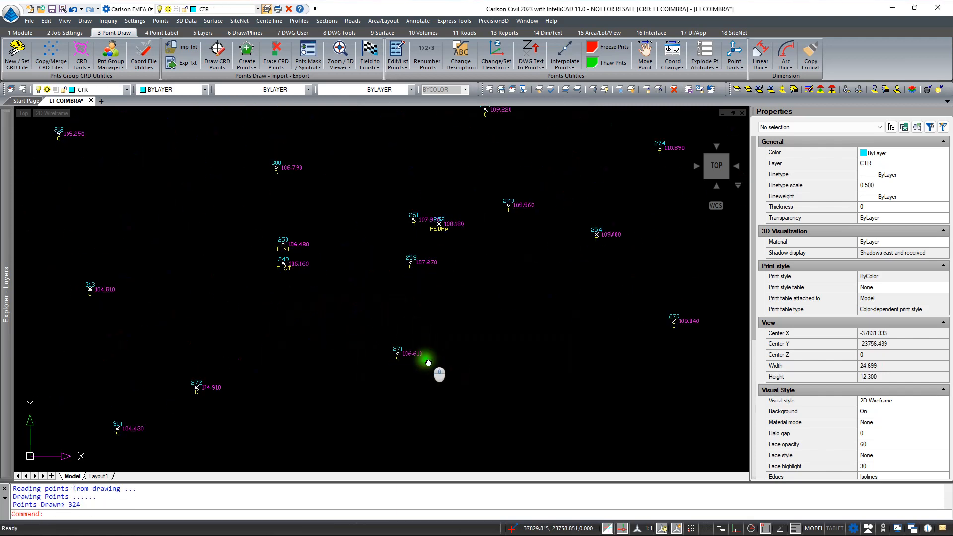
pyautogui.scroll(2, 401, 308)
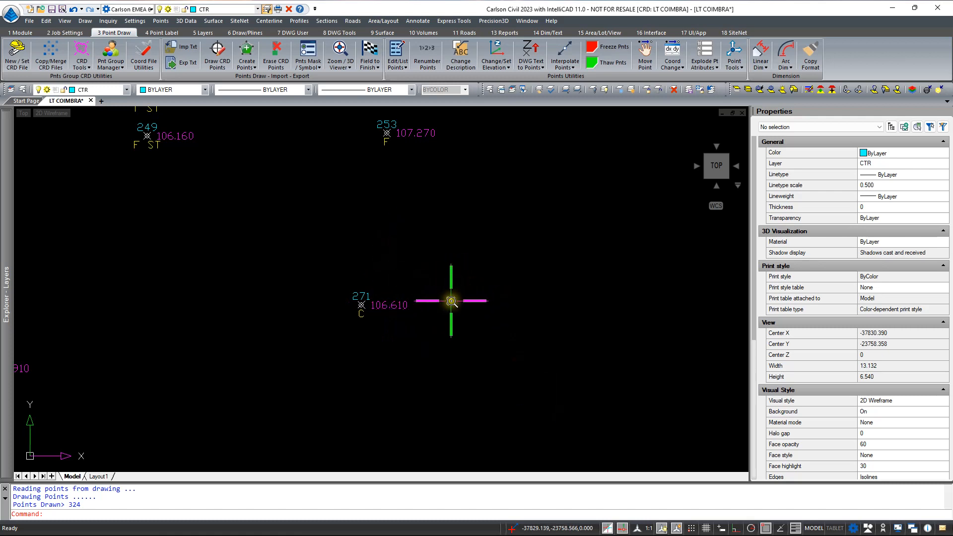
pyautogui.write('DYt')
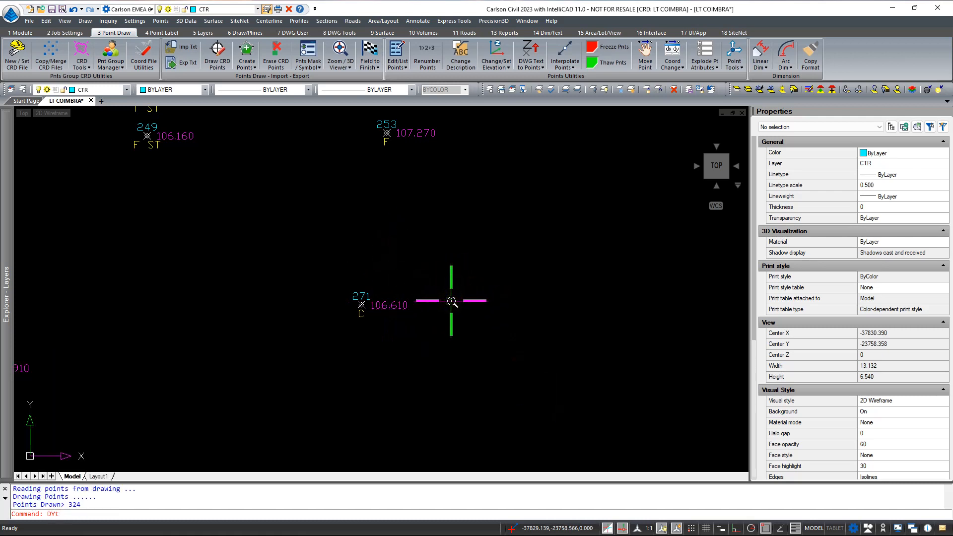
pyautogui.press('BackSpace')
pyautogui.press('BackSpace')
pyautogui.write('T')
pyautogui.press('Return')
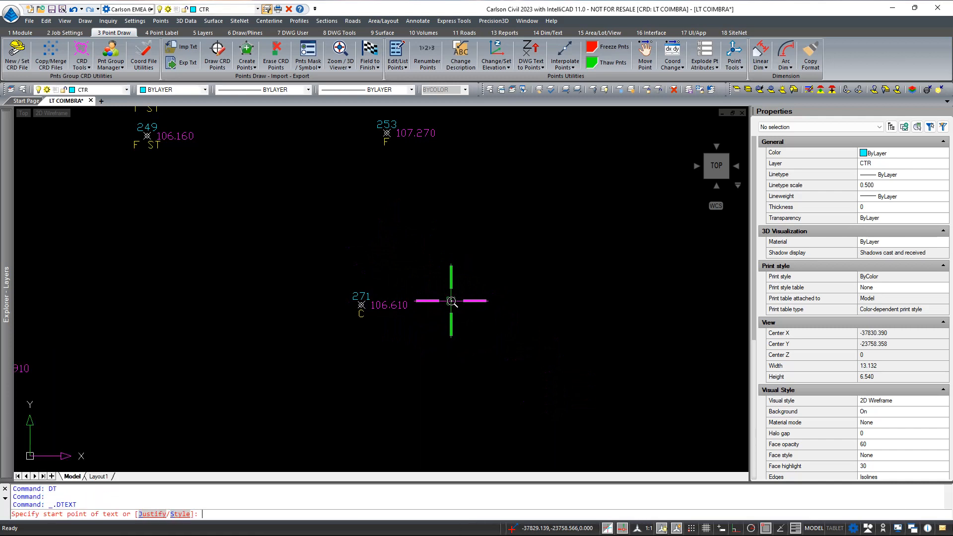
pyautogui.click(428, 305)
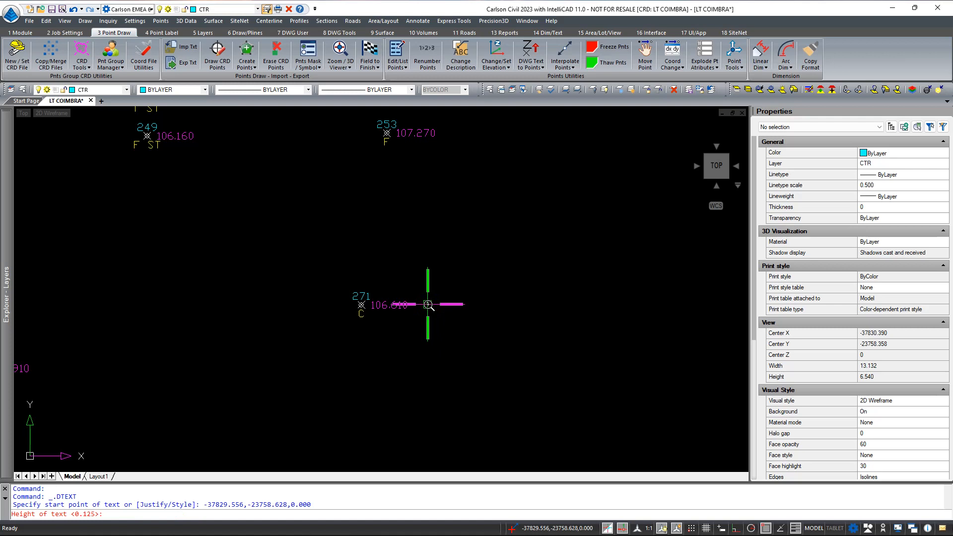
pyautogui.press('Return')
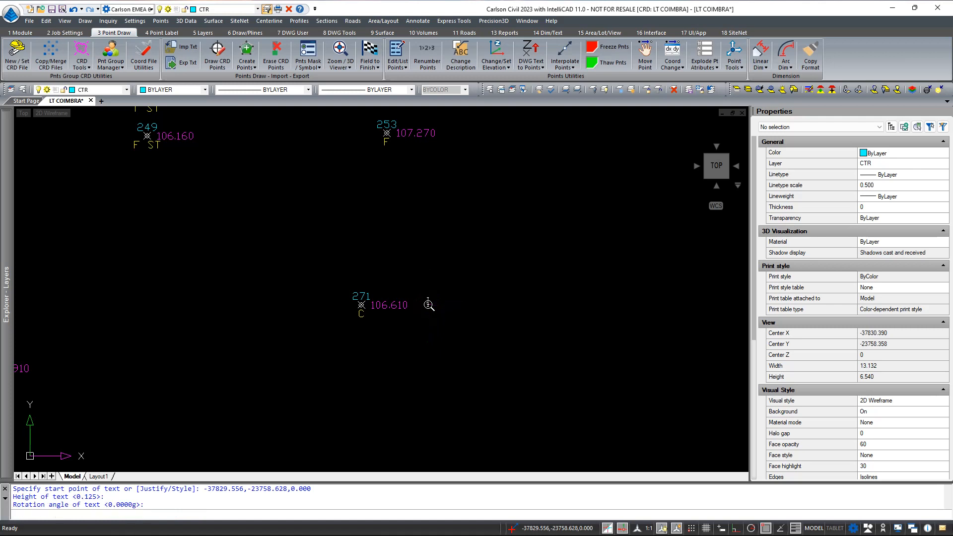
pyautogui.write('teste')
pyautogui.press('Return')
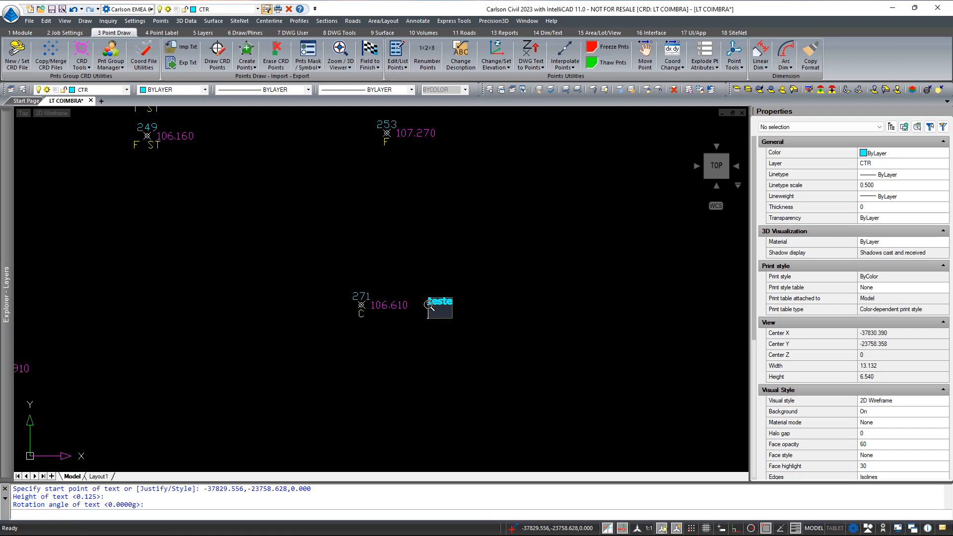
pyautogui.press('Return')
# Step: Move the "teste" text right next to point 271's elevation label and check its paper text height
pyautogui.write('m')
pyautogui.rightClick(431, 258)
pyautogui.click(437, 298)
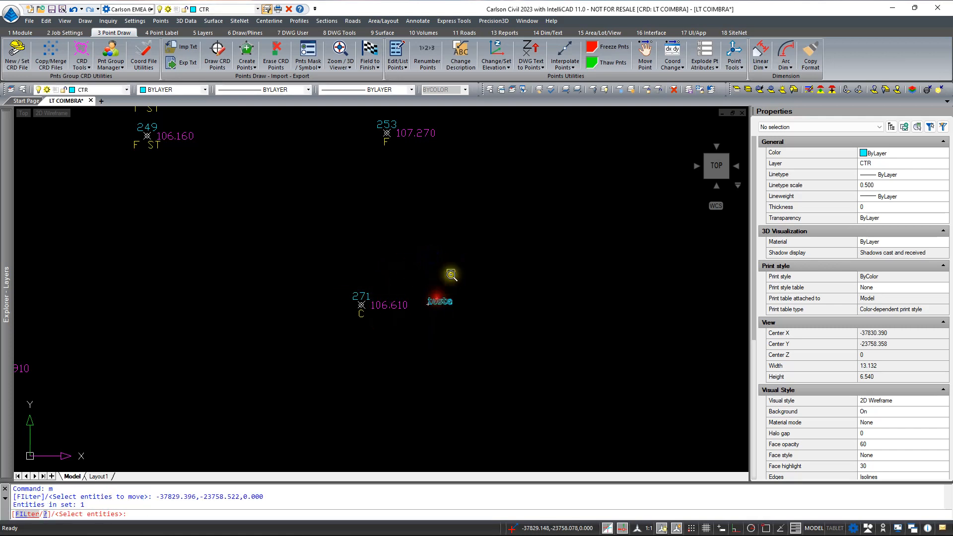
pyautogui.rightClick(451, 262)
pyautogui.click(451, 262)
pyautogui.click(433, 266)
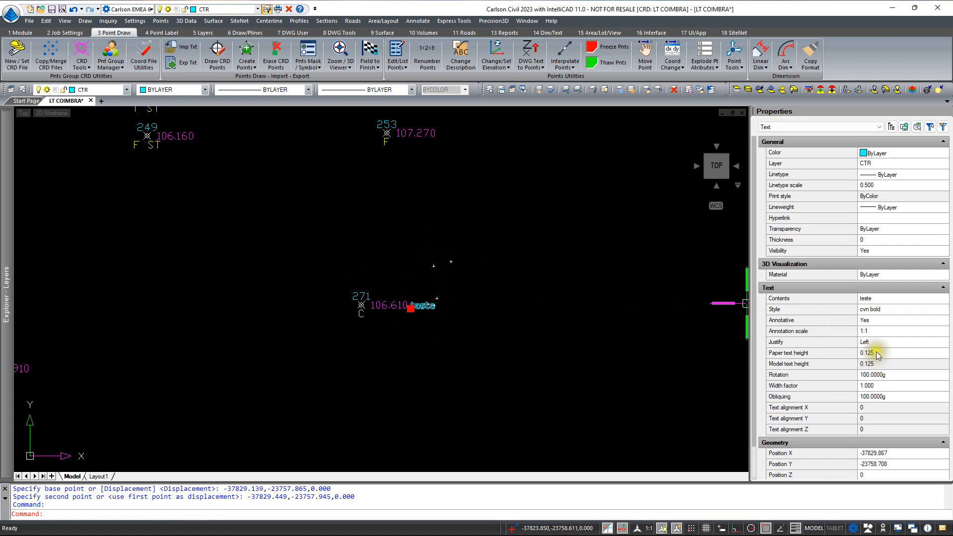
pyautogui.click(877, 354)
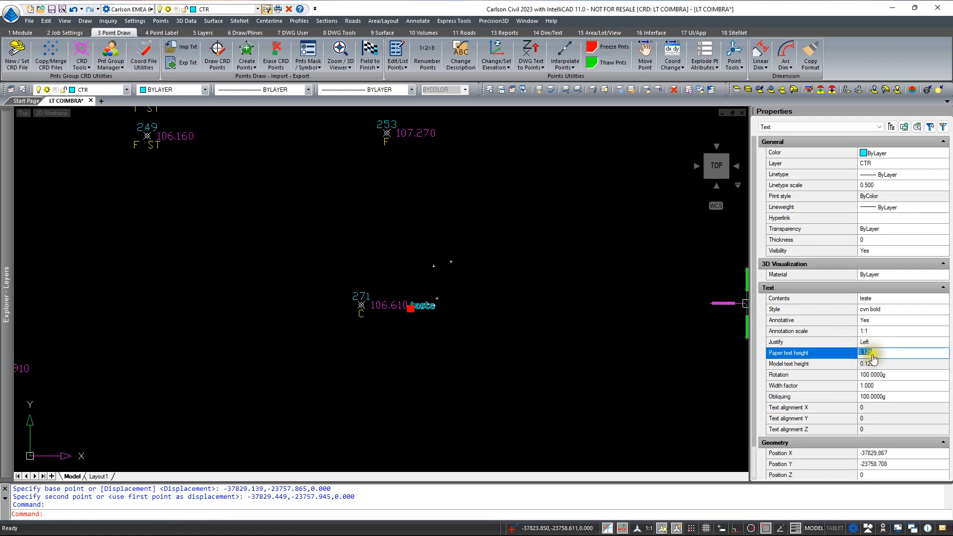
pyautogui.press('Escape')
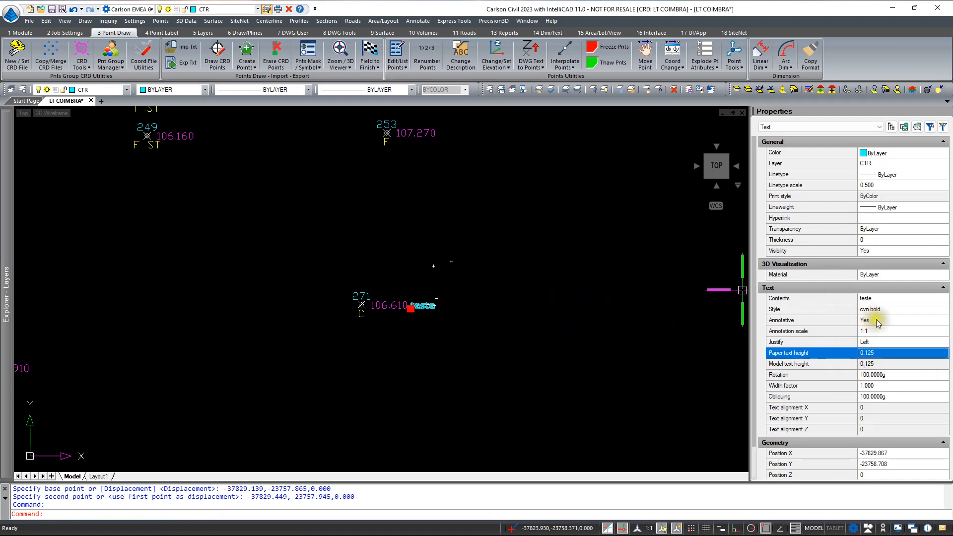
pyautogui.press('Escape')
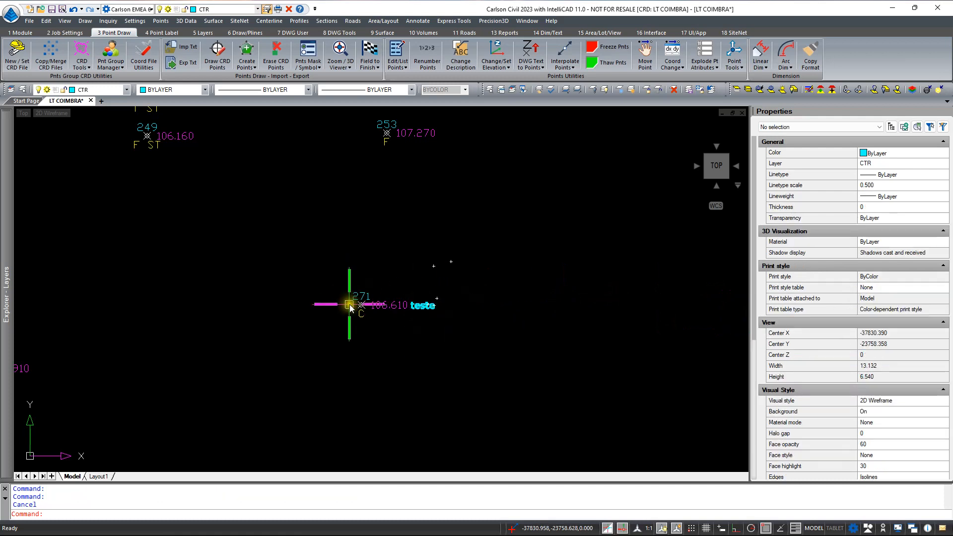
pyautogui.scroll(-2, 350, 305)
pyautogui.moveTo(263, 332)
pyautogui.mouseDown(button='middle')
pyautogui.moveTo(442, 341)
pyautogui.moveTo(472, 323)
pyautogui.mouseUp(button='middle')
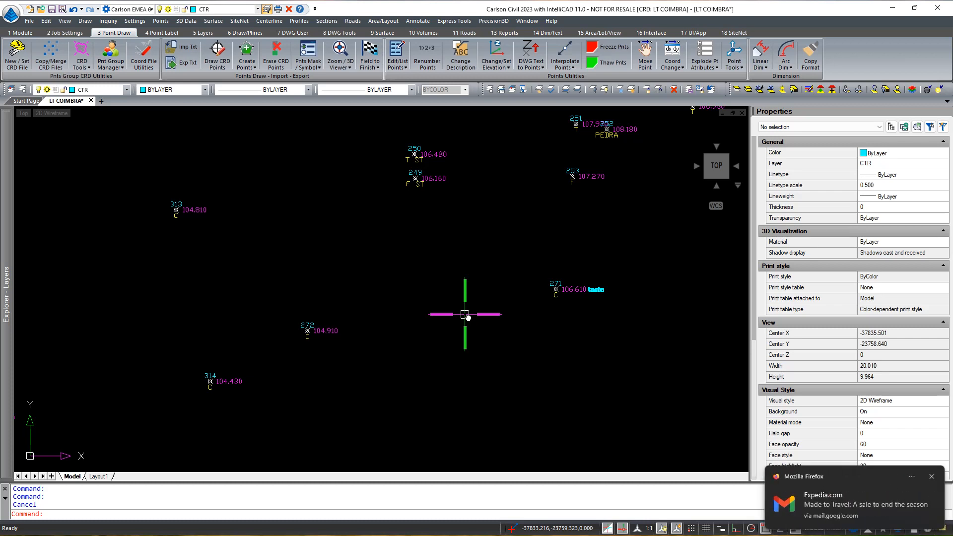
pyautogui.click(933, 478)
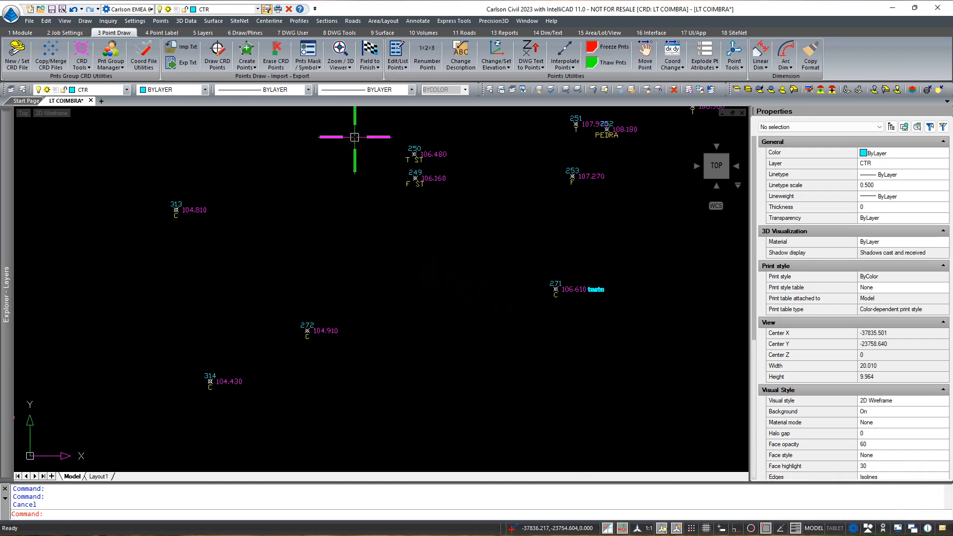
# Step: Resize the point attributes to an absolute size of .25, labels only, for all point numbers
pyautogui.click(163, 32)
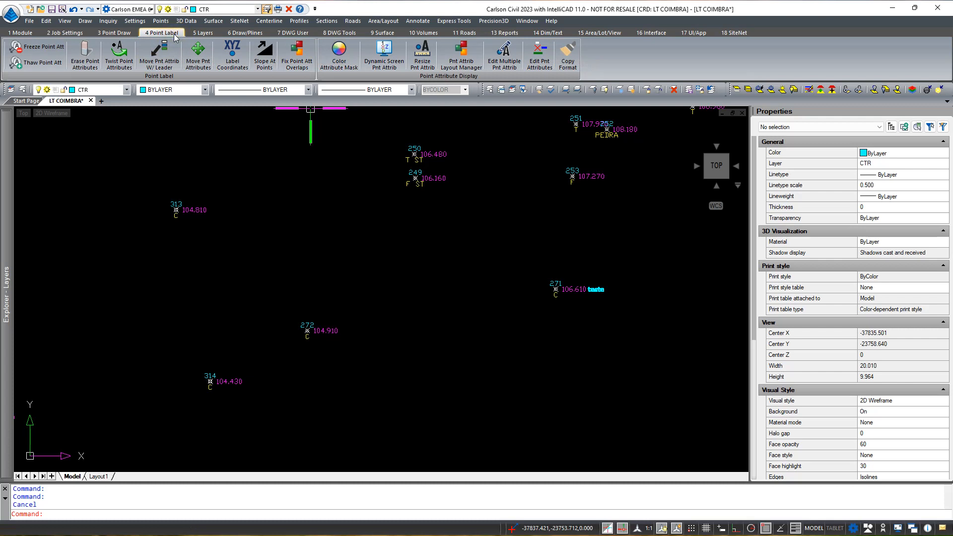
pyautogui.click(424, 60)
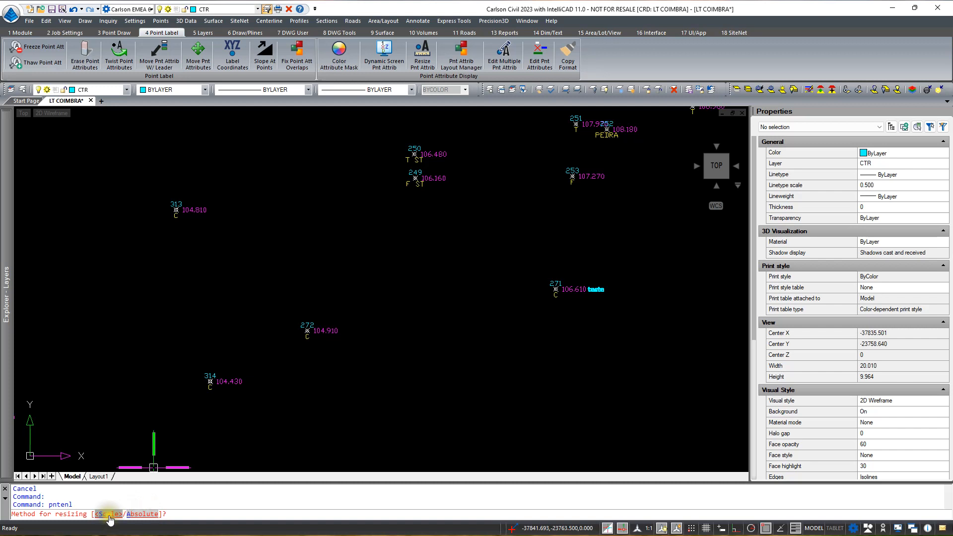
pyautogui.click(136, 516)
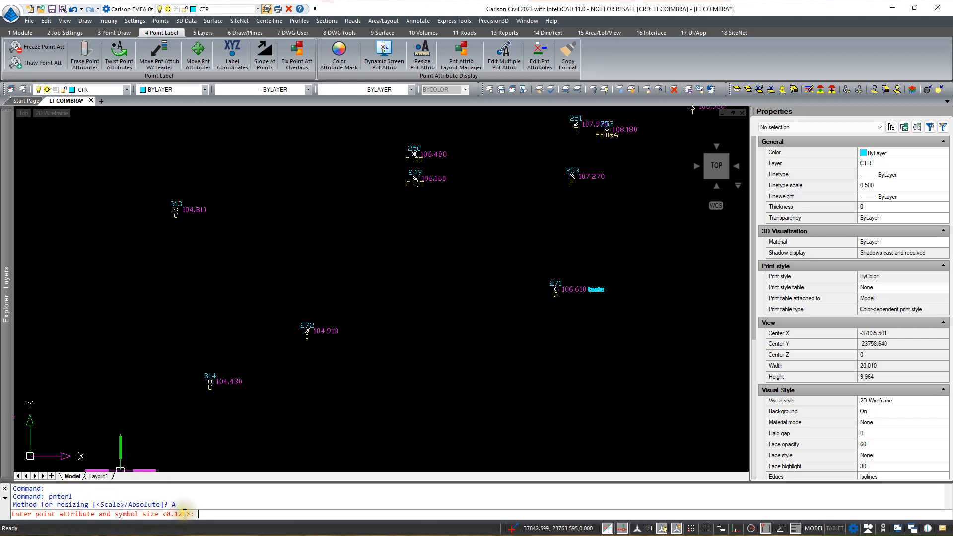
pyautogui.write('.25')
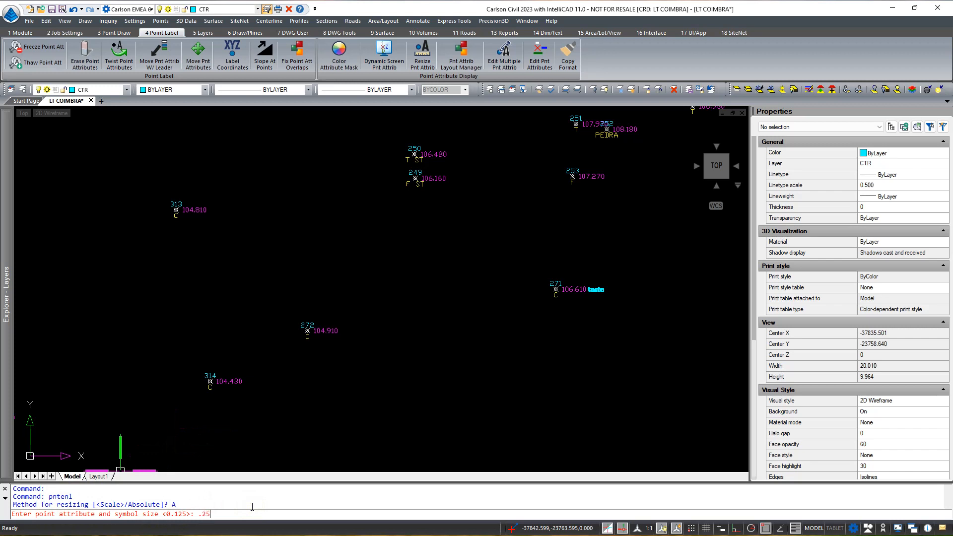
pyautogui.press('Return')
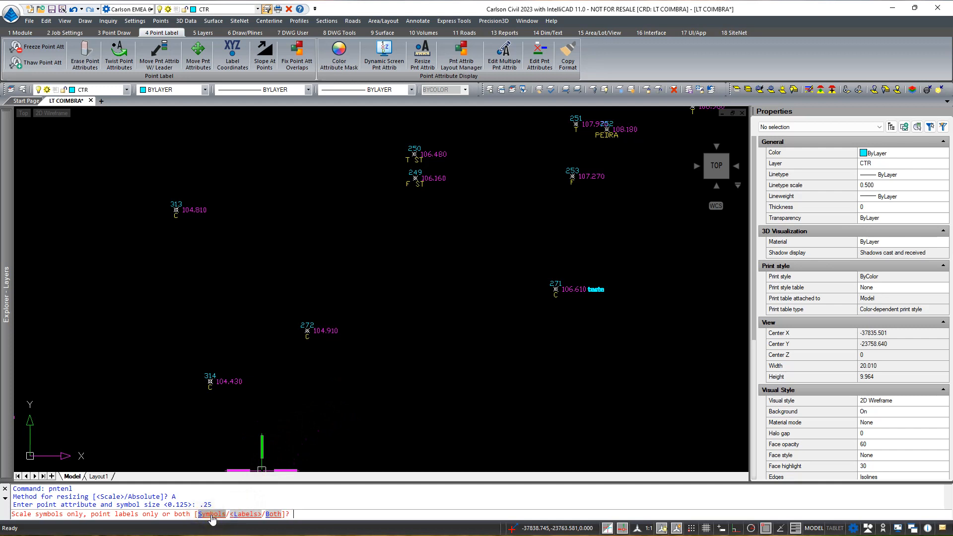
pyautogui.click(243, 515)
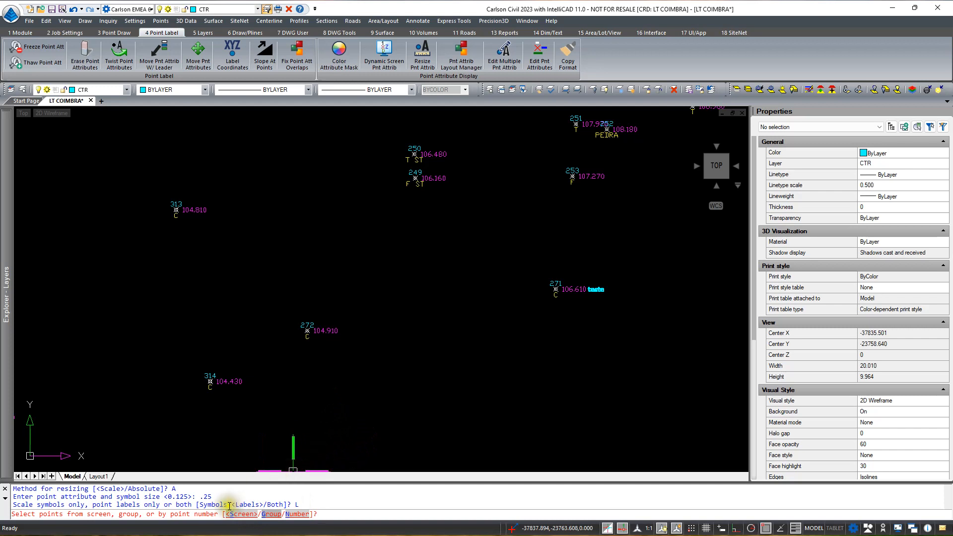
pyautogui.click(297, 514)
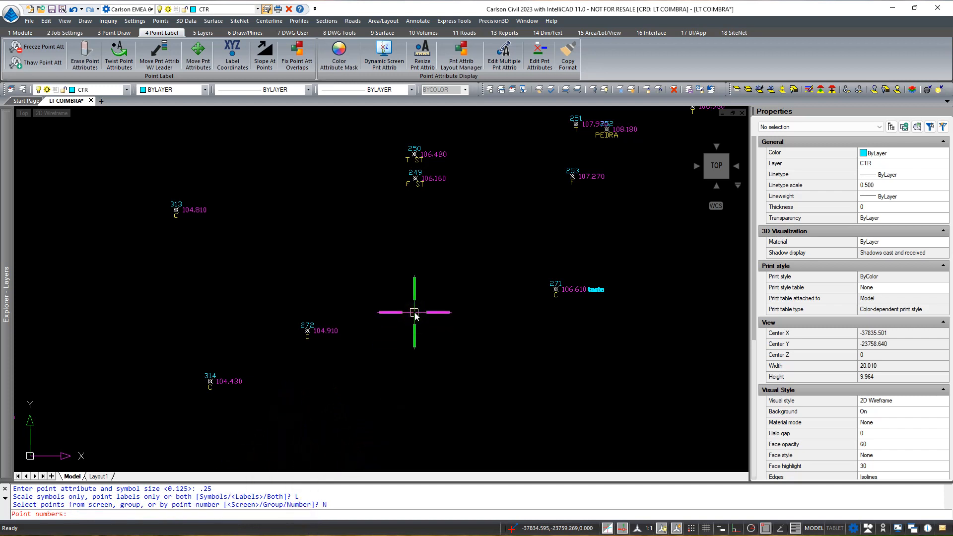
pyautogui.write('all')
pyautogui.press('Return')
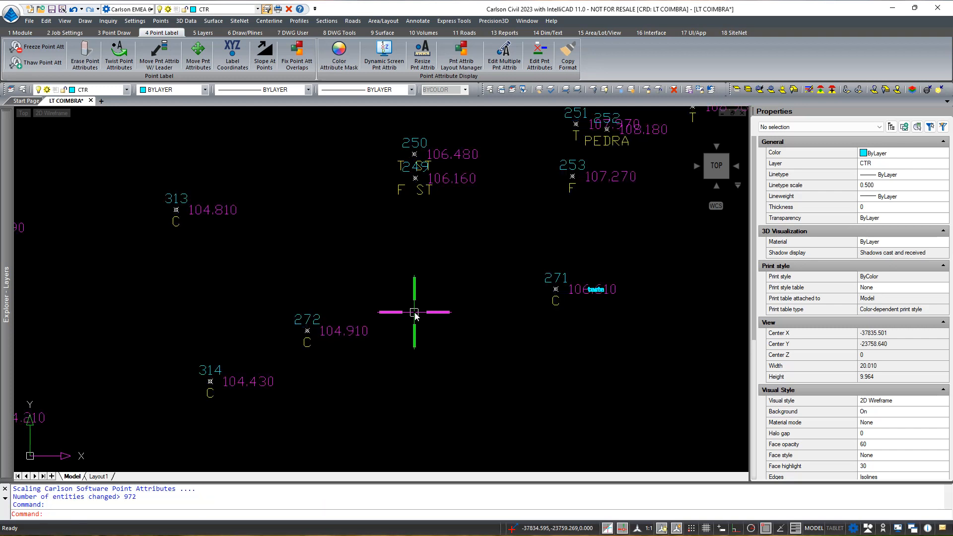
# Step: Move the "teste" text clear of point 271's enlarged elevation label, just after its last digit
pyautogui.scroll(2, 672, 326)
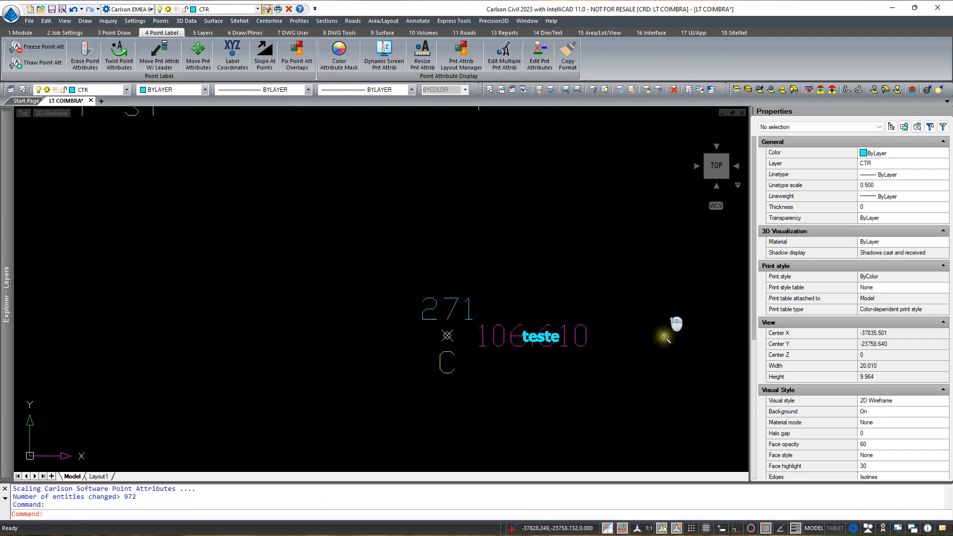
pyautogui.scroll(3, 419, 308)
pyautogui.click(419, 316)
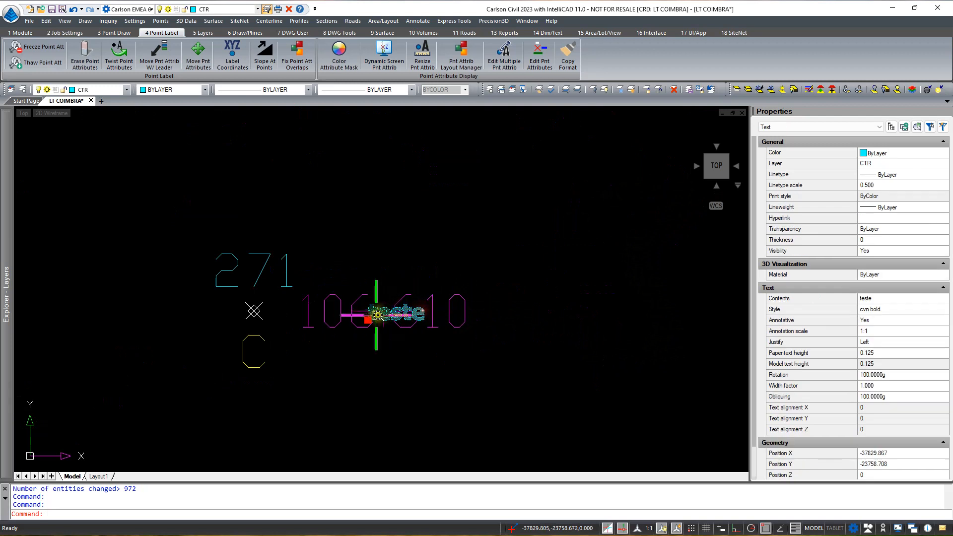
pyautogui.click(368, 320)
pyautogui.click(482, 323)
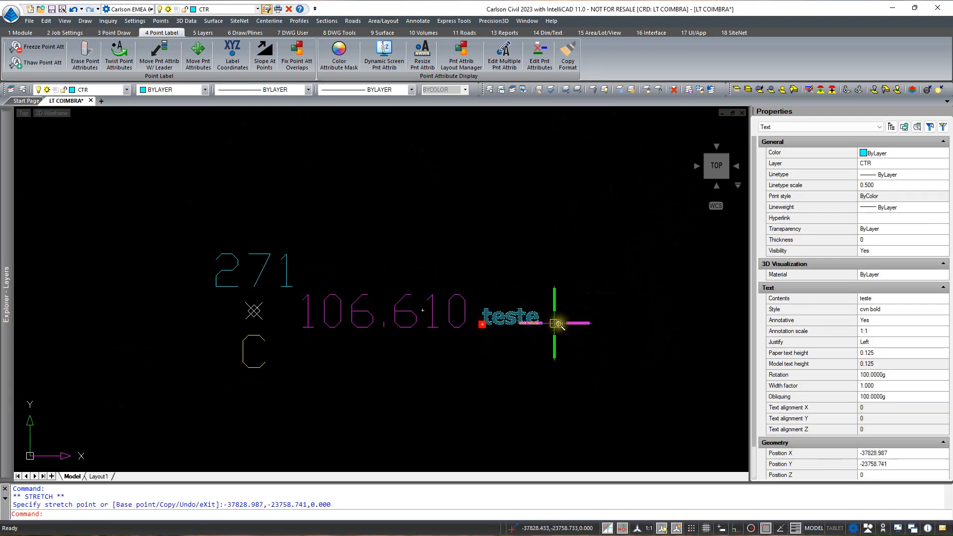
pyautogui.press('Escape')
# Step: Set the paper text height of the "teste" text to 0.25
pyautogui.click(530, 318)
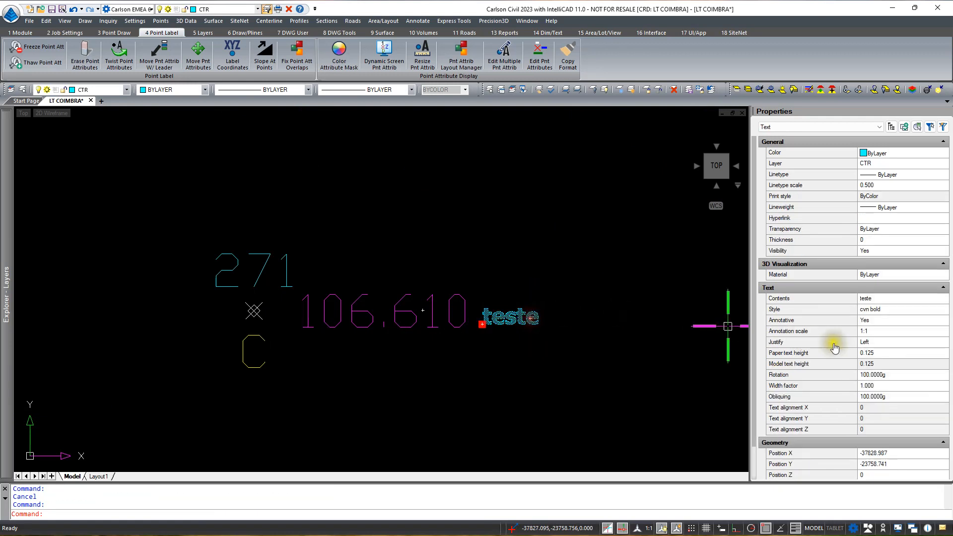
pyautogui.click(883, 354)
pyautogui.write('0.25')
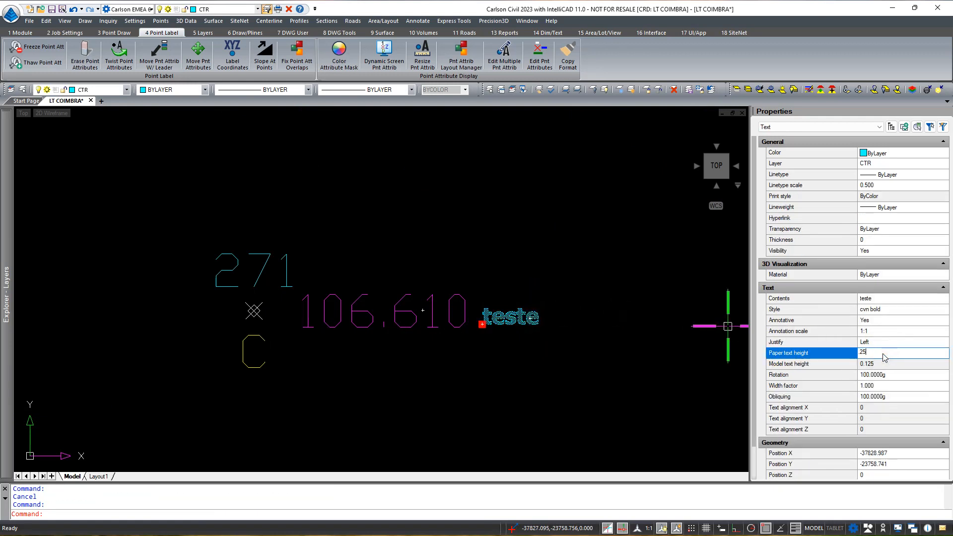
pyautogui.press('Return')
pyautogui.press('Escape')
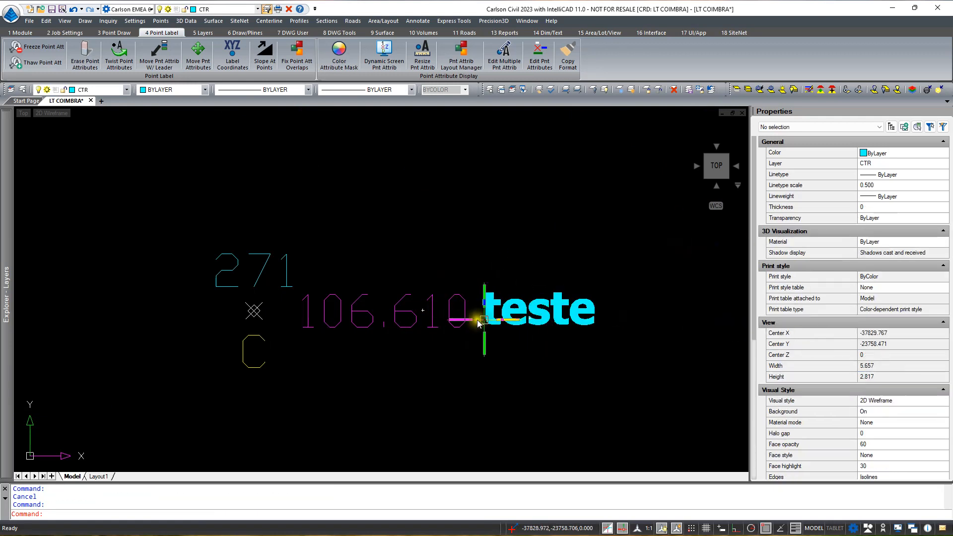
# Step: Examine the resized point labels around point 271 and across the whole survey
pyautogui.scroll(-3, 457, 364)
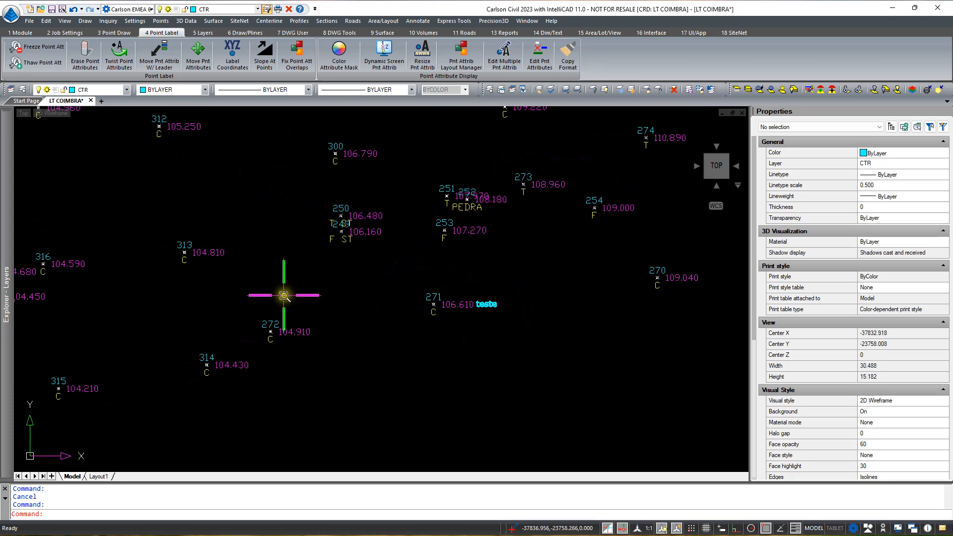
pyautogui.moveTo(284, 296)
pyautogui.mouseDown(button='middle')
pyautogui.moveTo(484, 248)
pyautogui.moveTo(289, 276)
pyautogui.mouseUp(button='middle')
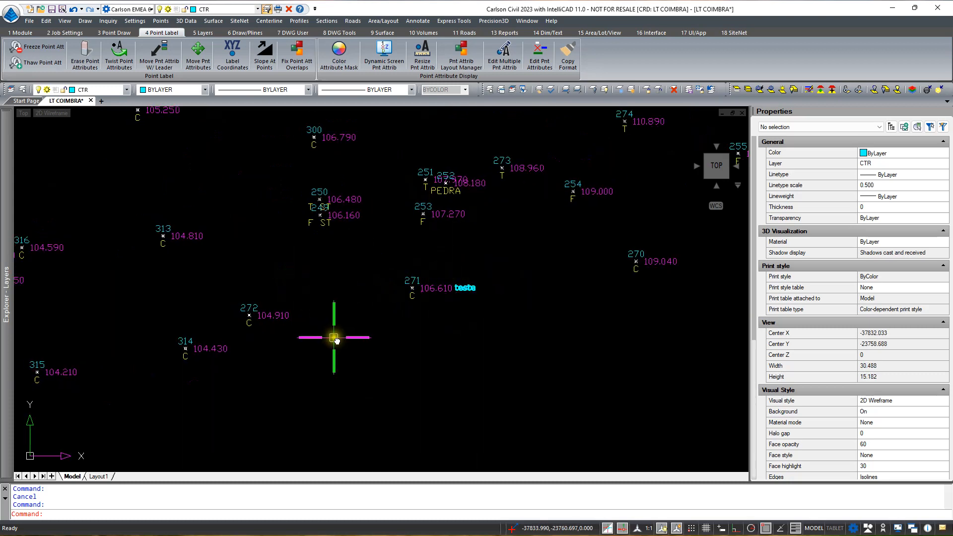
pyautogui.scroll(-5, 357, 331)
pyautogui.scroll(-1, 364, 331)
pyautogui.moveTo(311, 313); pyautogui.dragTo(364, 288, button='middle')
pyautogui.moveTo(335, 519)
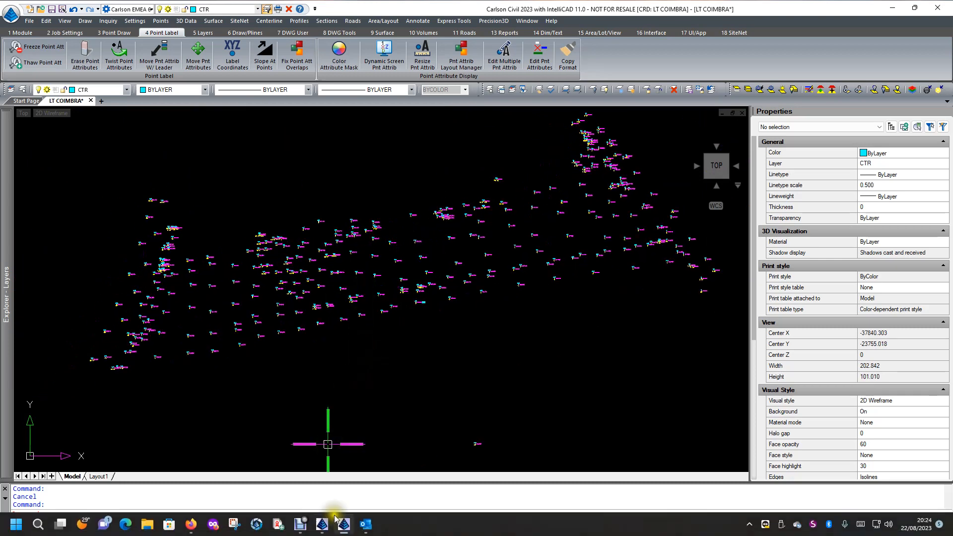